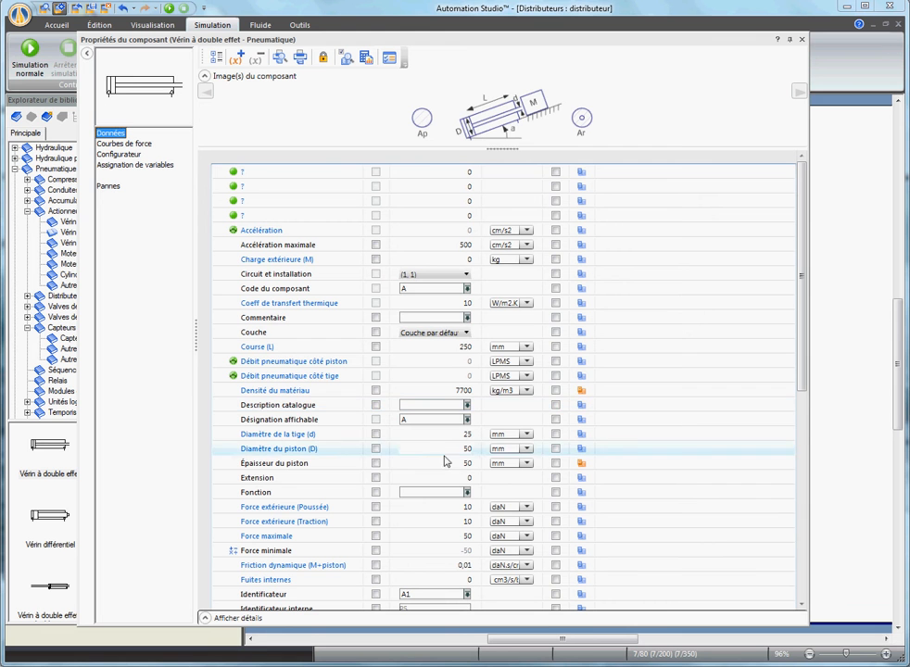
Step: Set the double-acting cylinder's extension to 100 and close its properties
{"action": "left_click", "coordinate": [469, 478]}
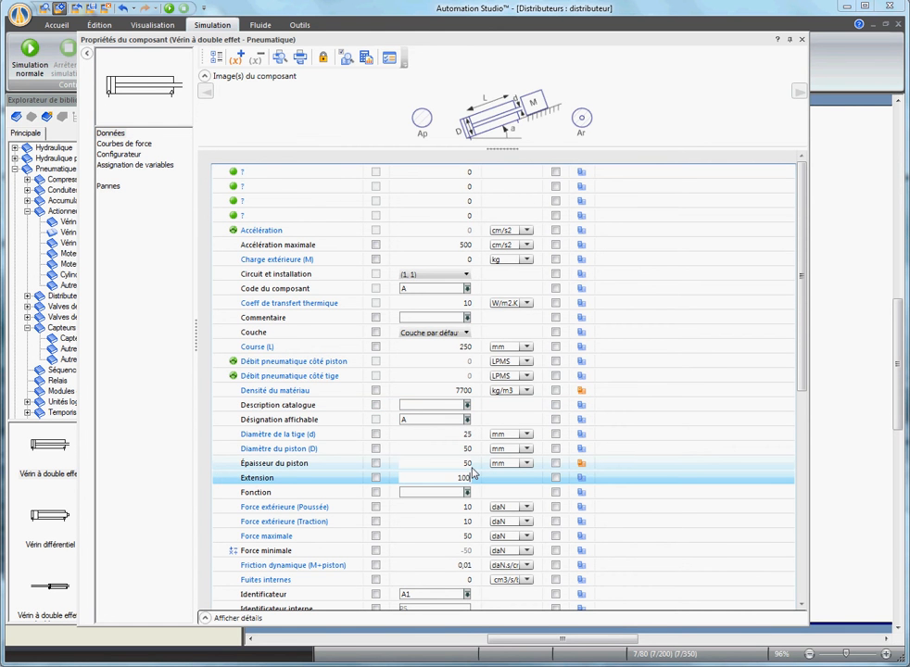
{"action": "key", "text": "Return"}
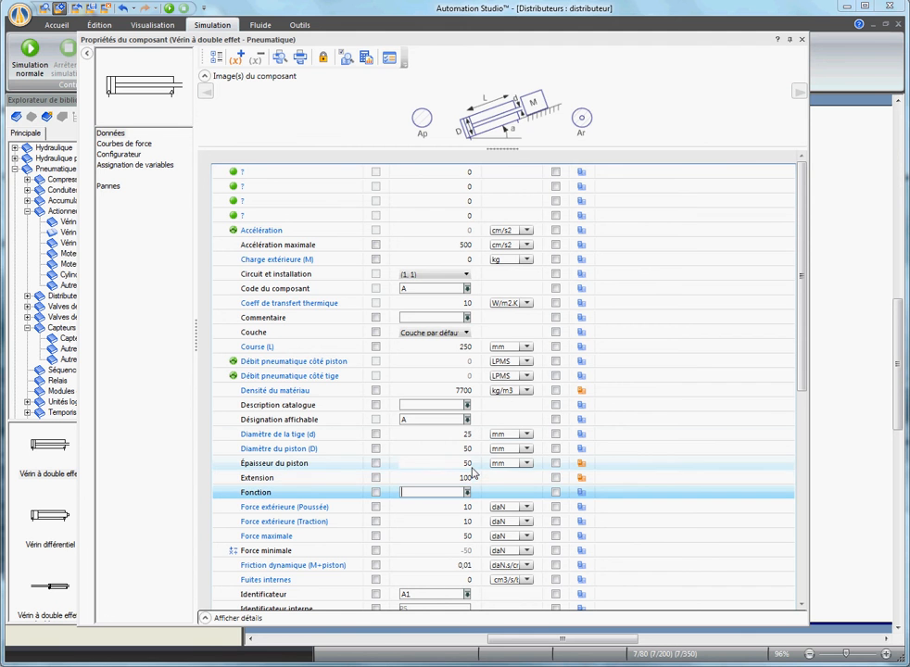
{"action": "left_click", "coordinate": [803, 41]}
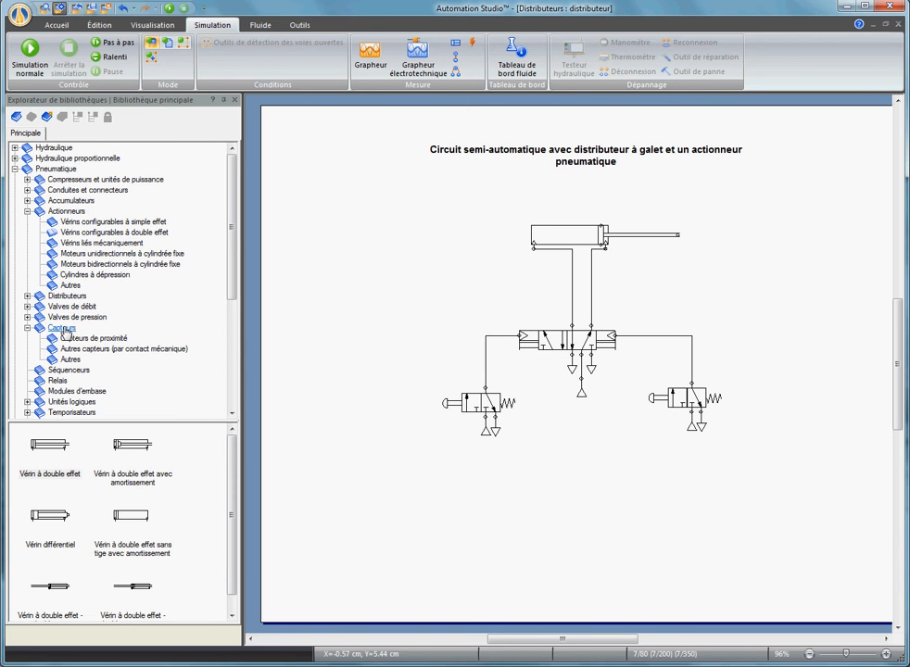
Step: Place a bidirectional sensor reference (Référence de capteur bidirectionnel) at the end of the extended cylinder rod with the alias a1
{"action": "left_click", "coordinate": [69, 359]}
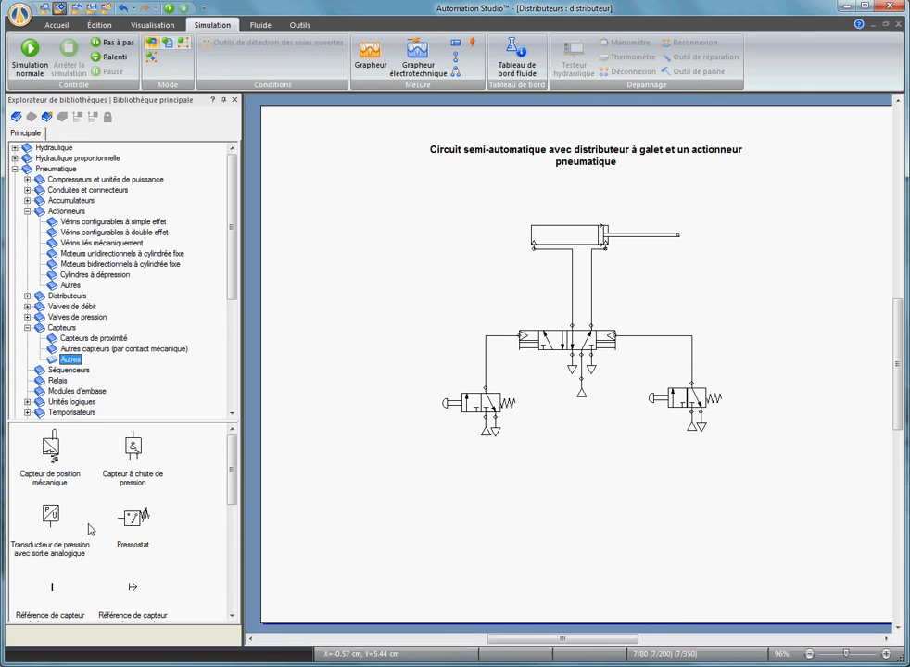
{"action": "left_click_drag", "start_coordinate": [51, 600], "coordinate": [685, 226]}
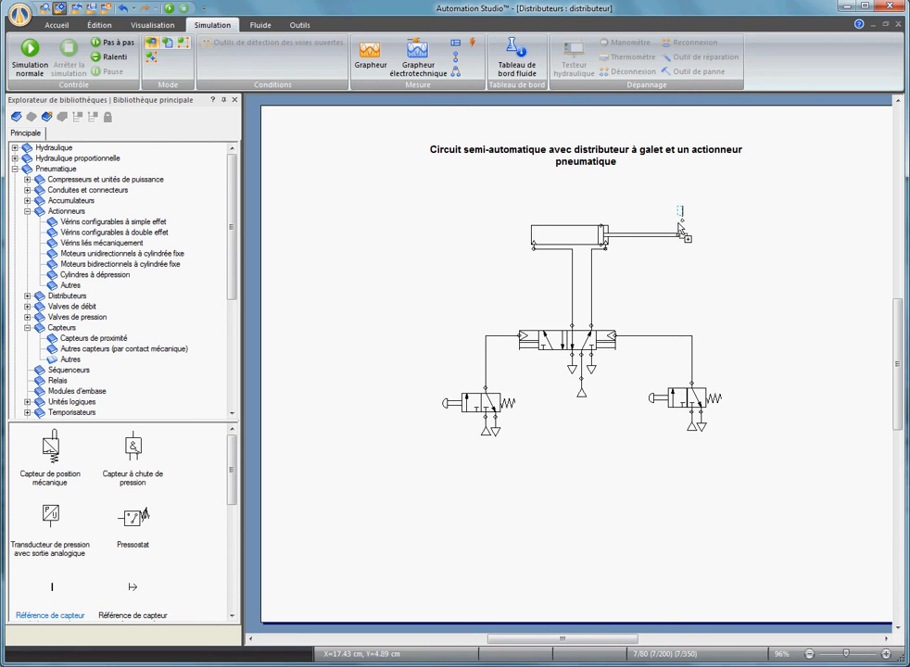
{"action": "left_click_drag", "start_coordinate": [681, 225], "coordinate": [681, 239]}
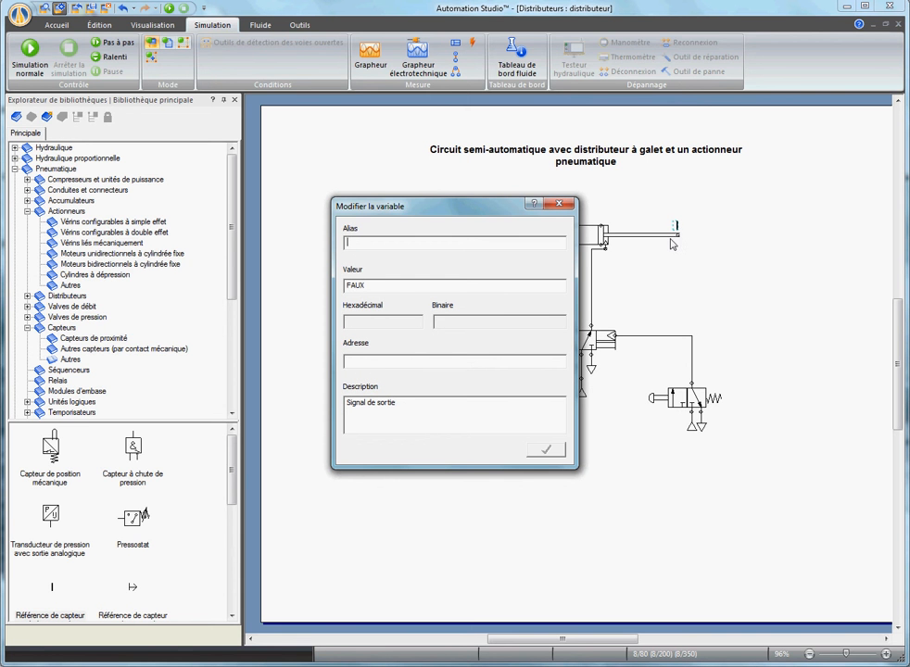
{"action": "type", "text": "a1"}
{"action": "left_click", "coordinate": [546, 450]}
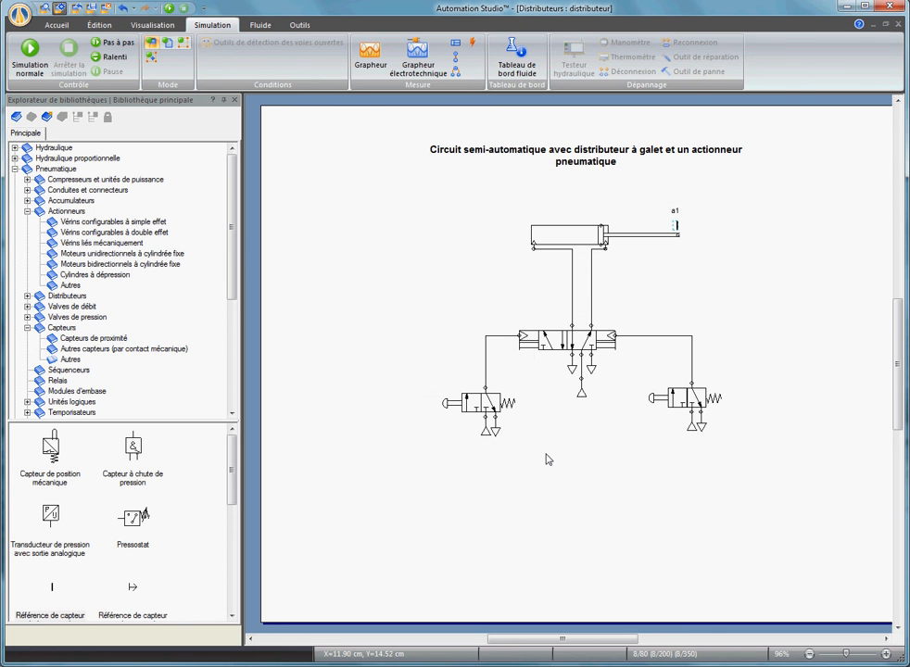
Step: Set the double-acting cylinder's extension to 0 in its component data and deselect it
{"action": "double_click", "coordinate": [590, 239]}
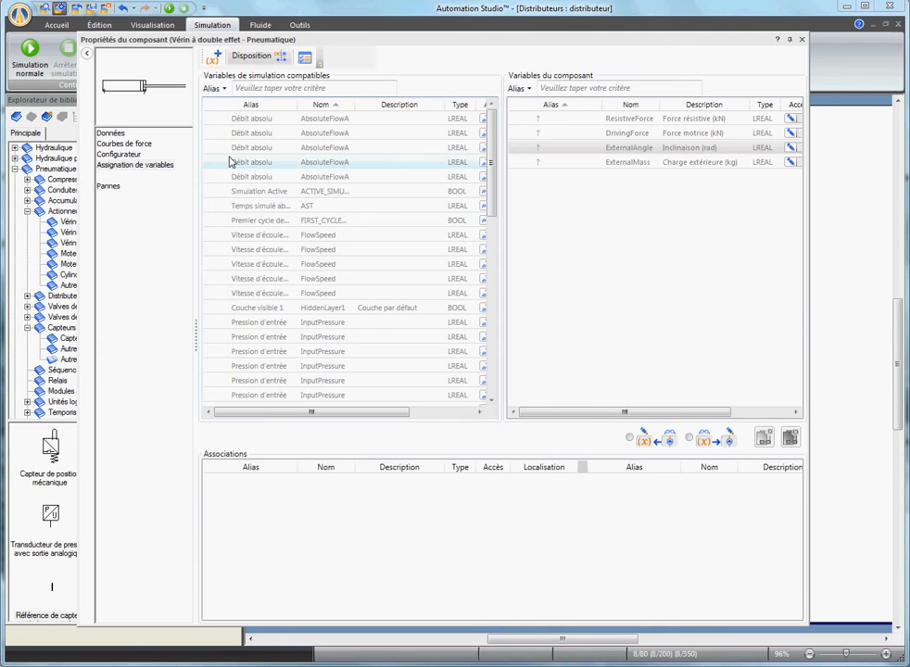
{"action": "left_click", "coordinate": [115, 136]}
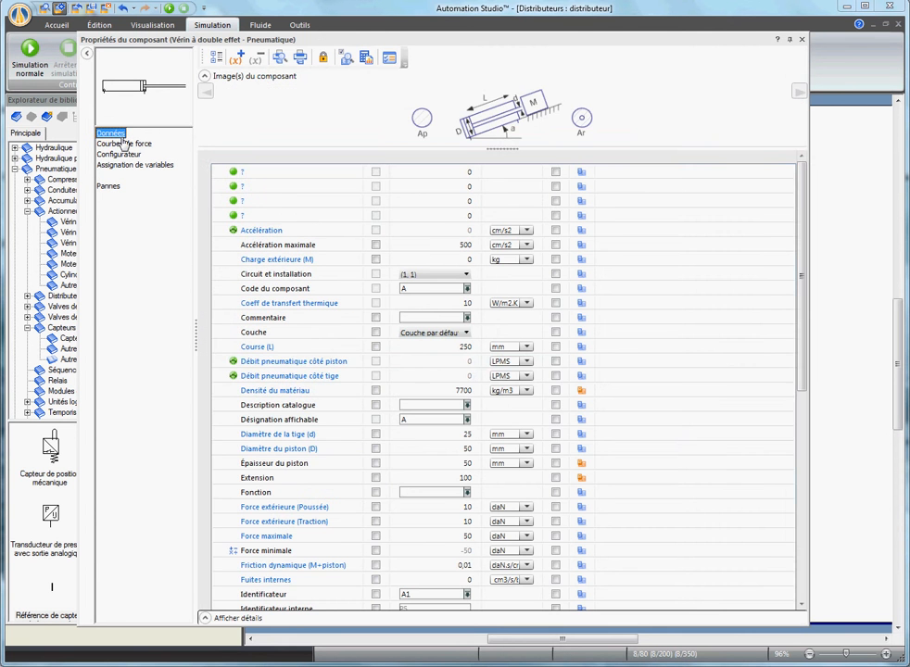
{"action": "left_click", "coordinate": [470, 480]}
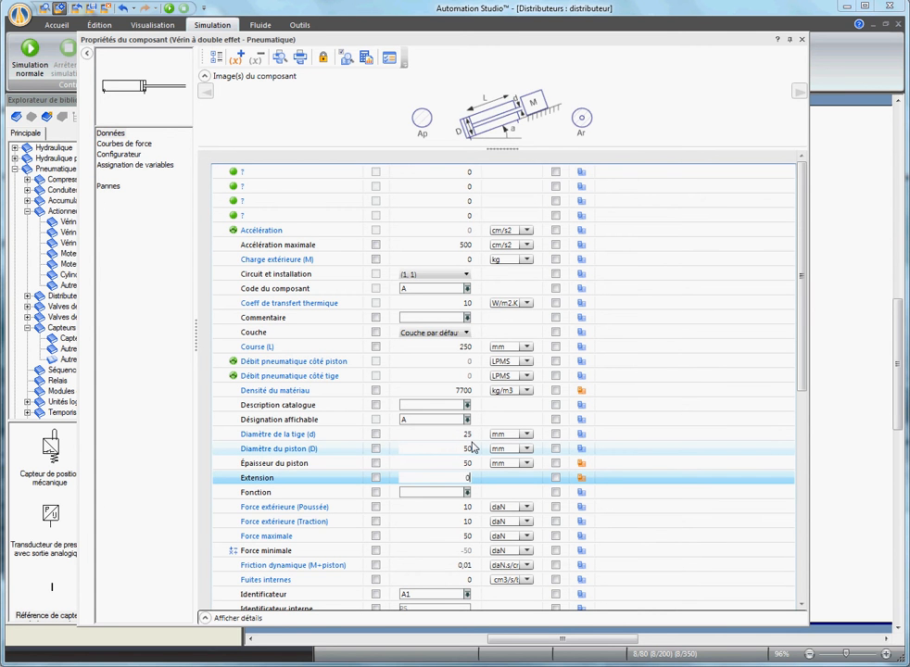
{"action": "key", "text": "Return"}
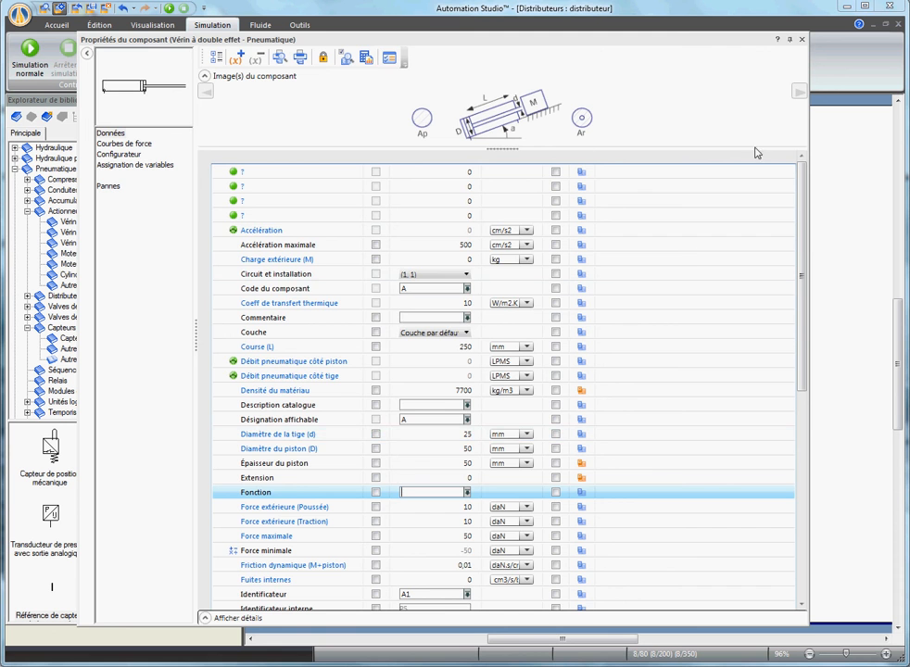
{"action": "left_click", "coordinate": [802, 40]}
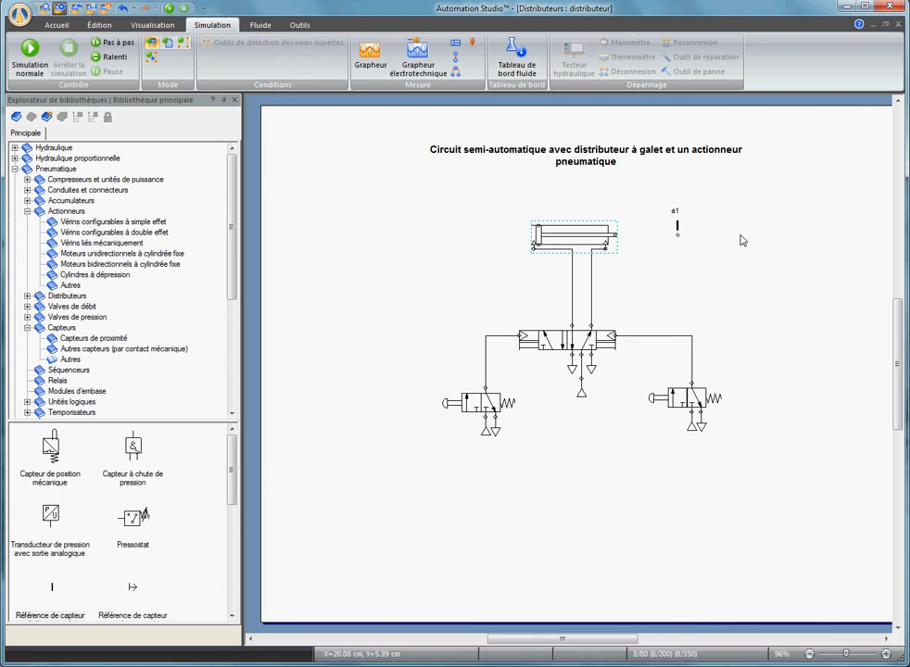
{"action": "left_click", "coordinate": [715, 253]}
Step: Replace the push-button control of the 3/2 valve on the circuit's right side with a roller (Galet)
{"action": "double_click", "coordinate": [661, 398]}
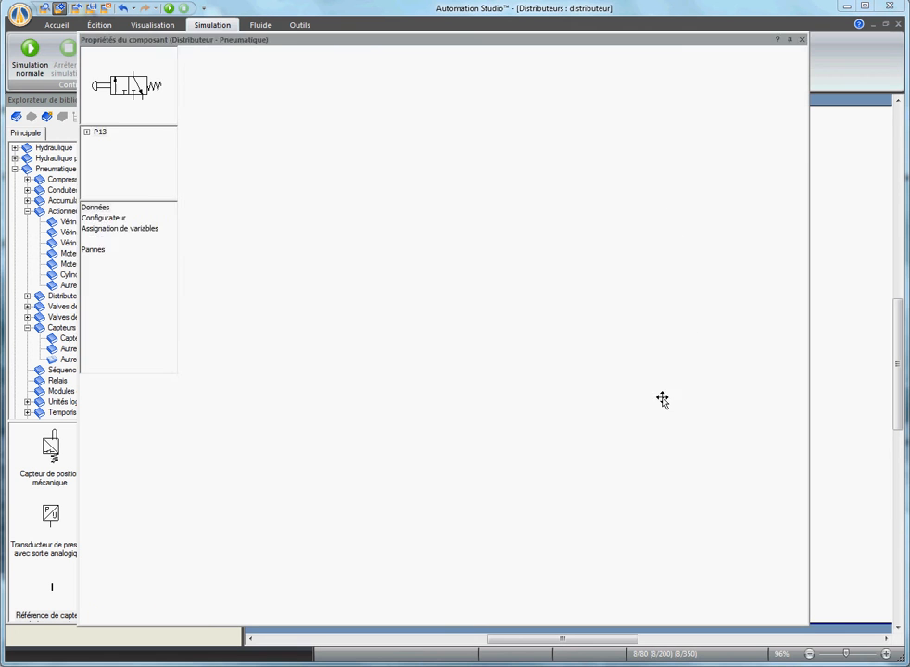
{"action": "left_click", "coordinate": [122, 220]}
{"action": "left_click", "coordinate": [350, 243]}
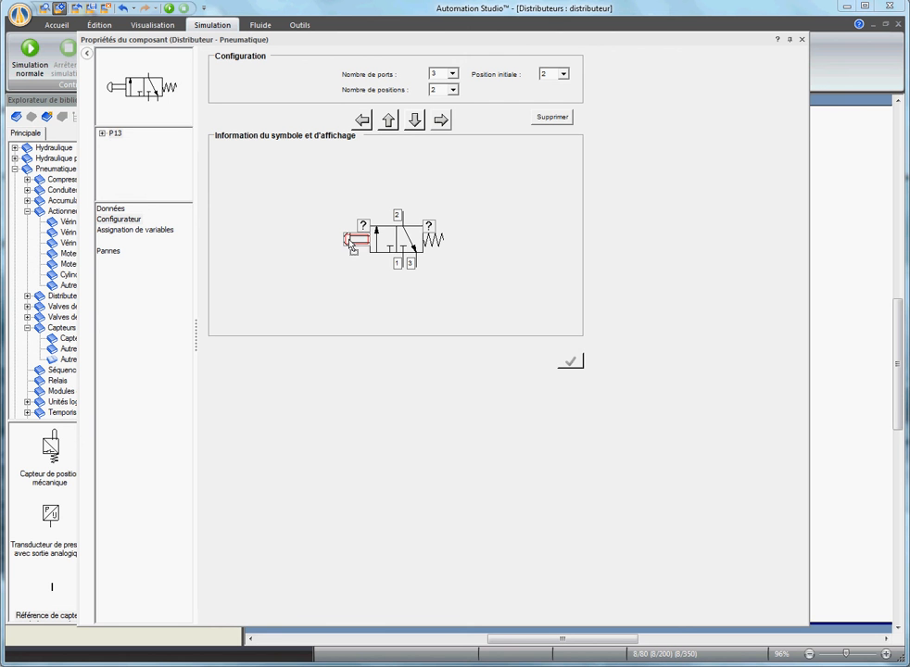
{"action": "double_click", "coordinate": [350, 243]}
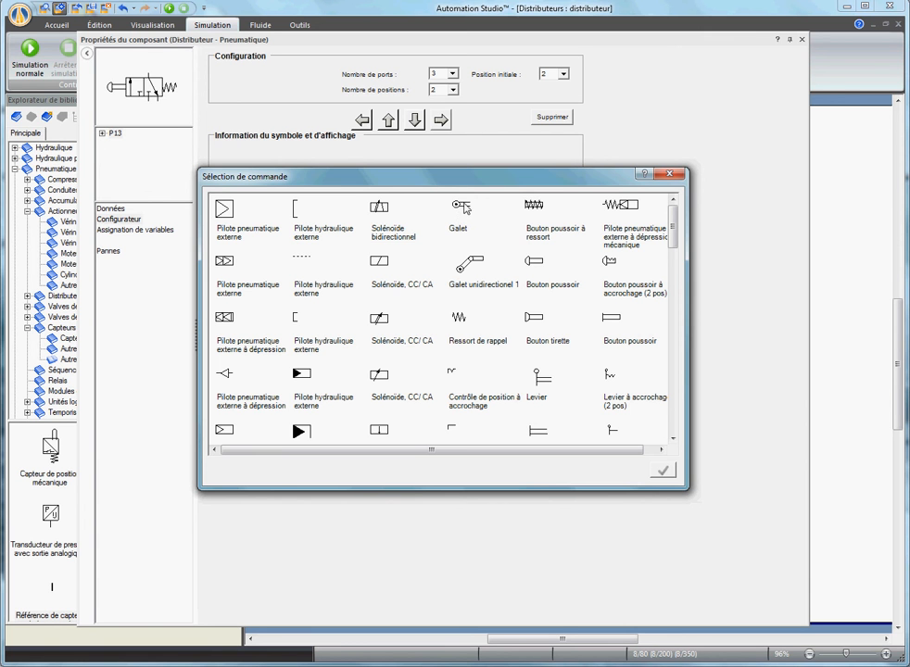
{"action": "left_click", "coordinate": [462, 206]}
{"action": "left_click", "coordinate": [668, 476]}
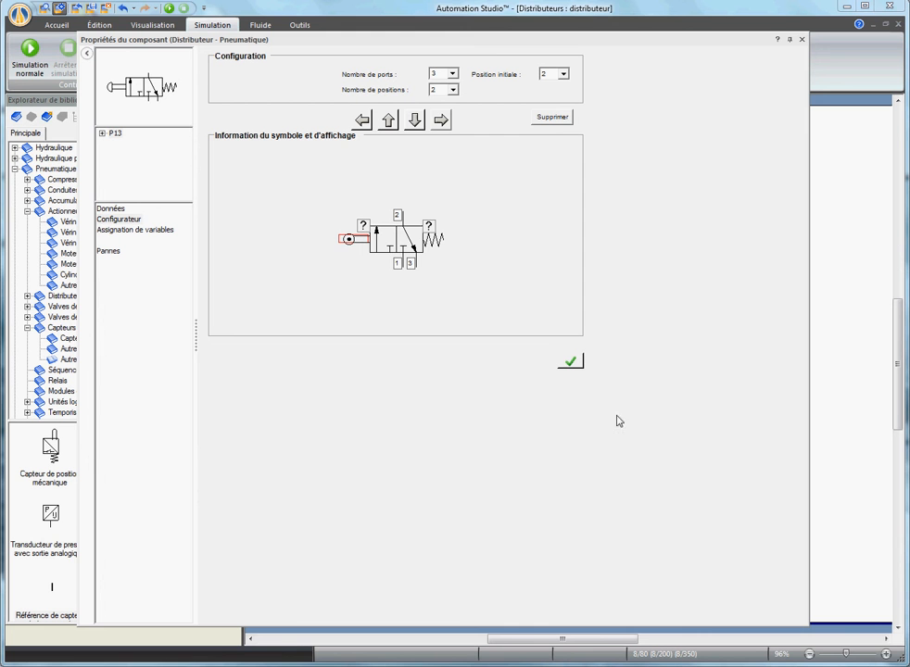
{"action": "left_click", "coordinate": [570, 362]}
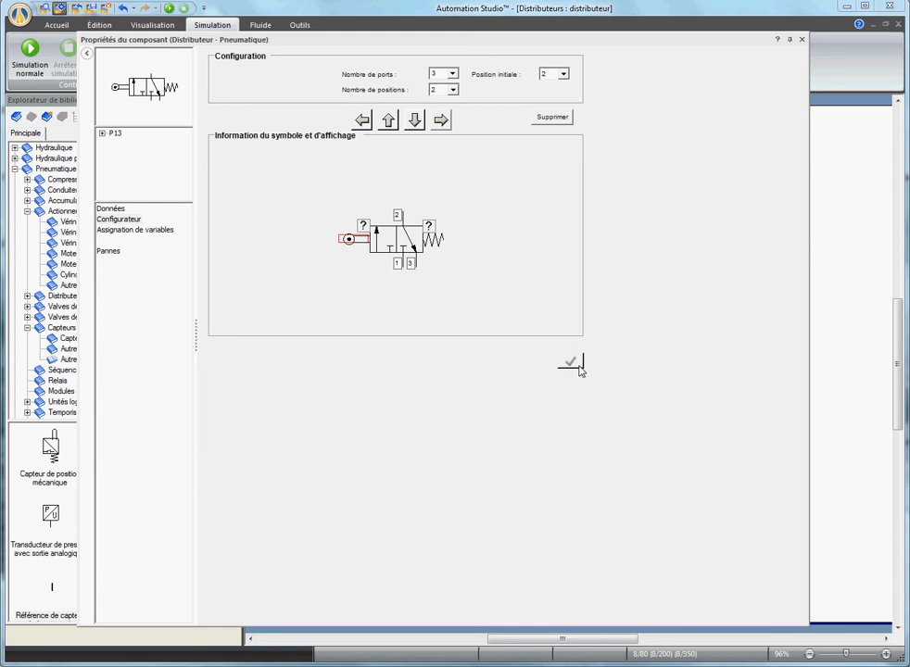
{"action": "left_click", "coordinate": [803, 40]}
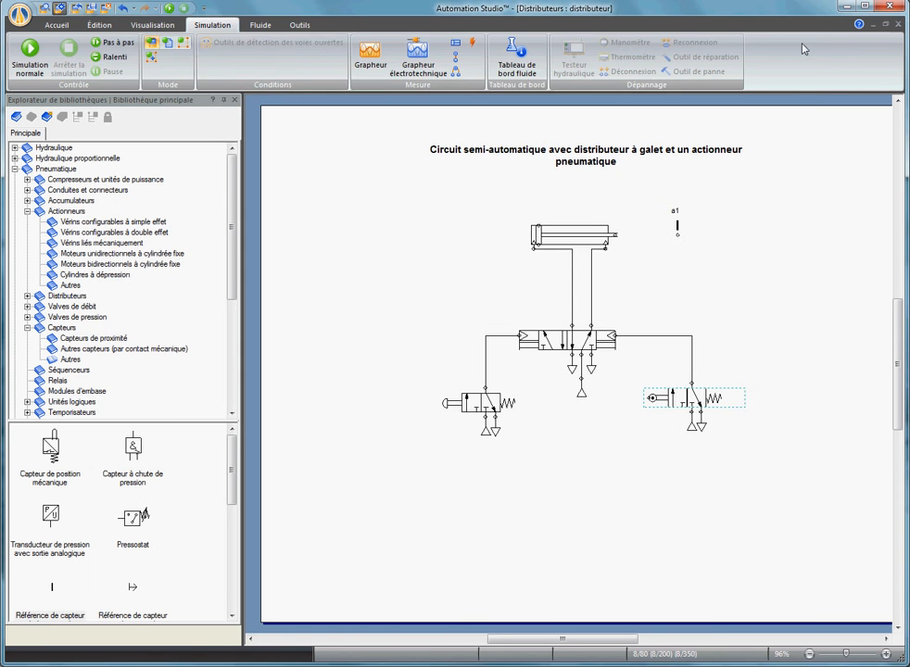
{"action": "left_click", "coordinate": [636, 361]}
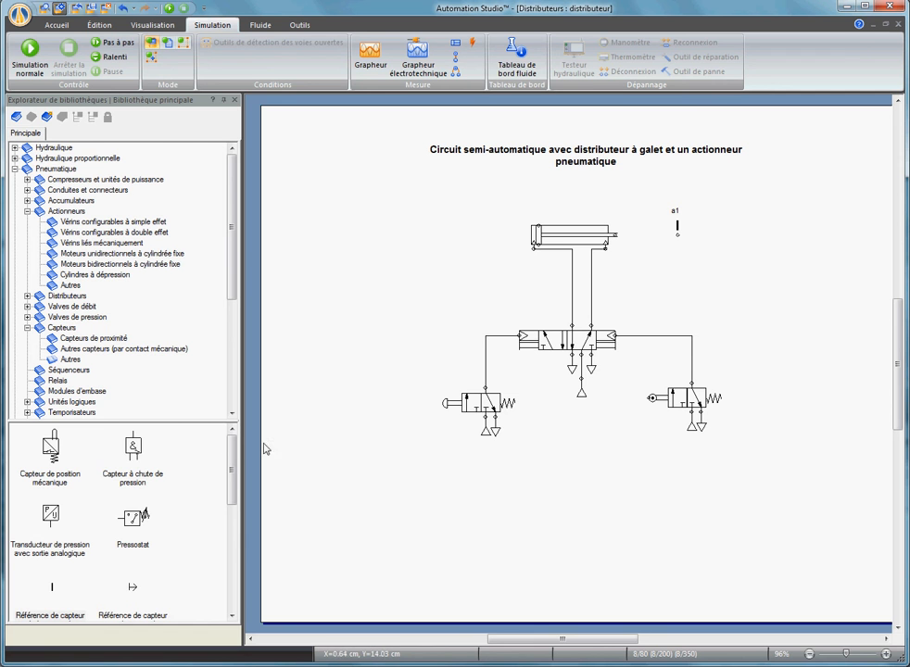
Step: Add a cam (Came) from the other pneumatic sensors, rotate it left and position it against the valve's roller
{"action": "left_click_drag", "start_coordinate": [233, 449], "coordinate": [246, 522]}
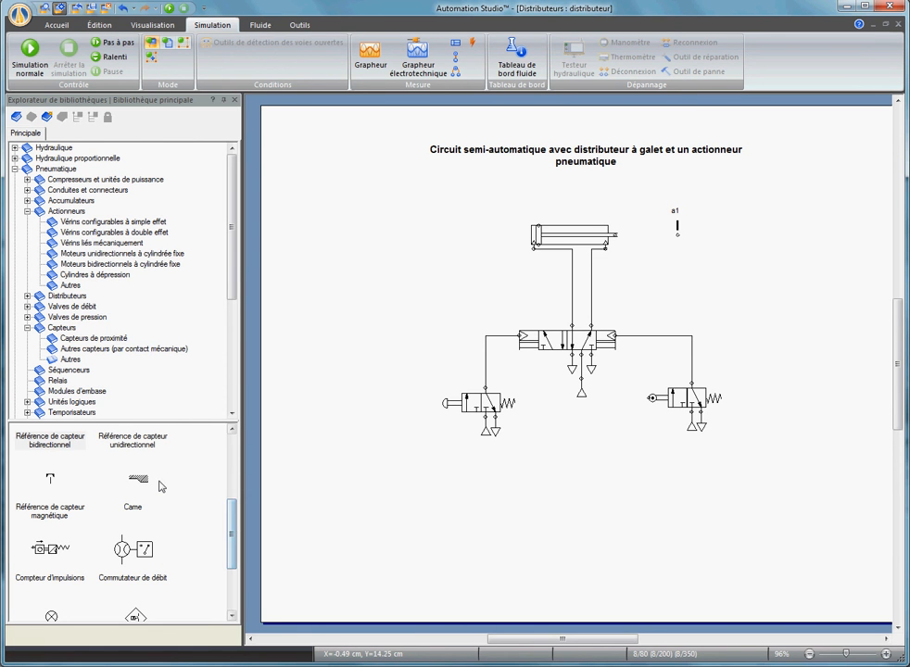
{"action": "left_click_drag", "start_coordinate": [138, 478], "coordinate": [650, 387]}
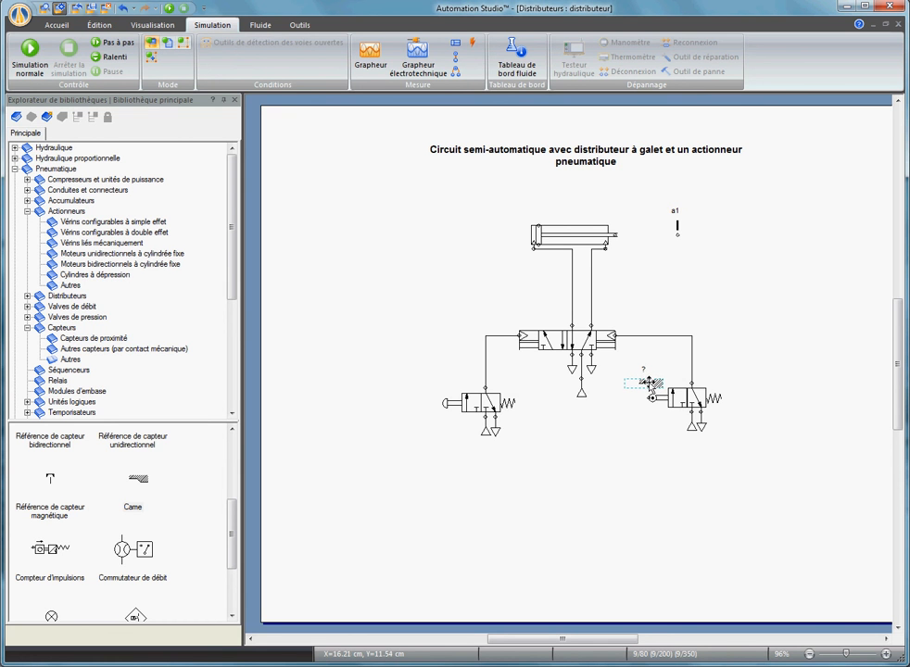
{"action": "right_click", "coordinate": [650, 384]}
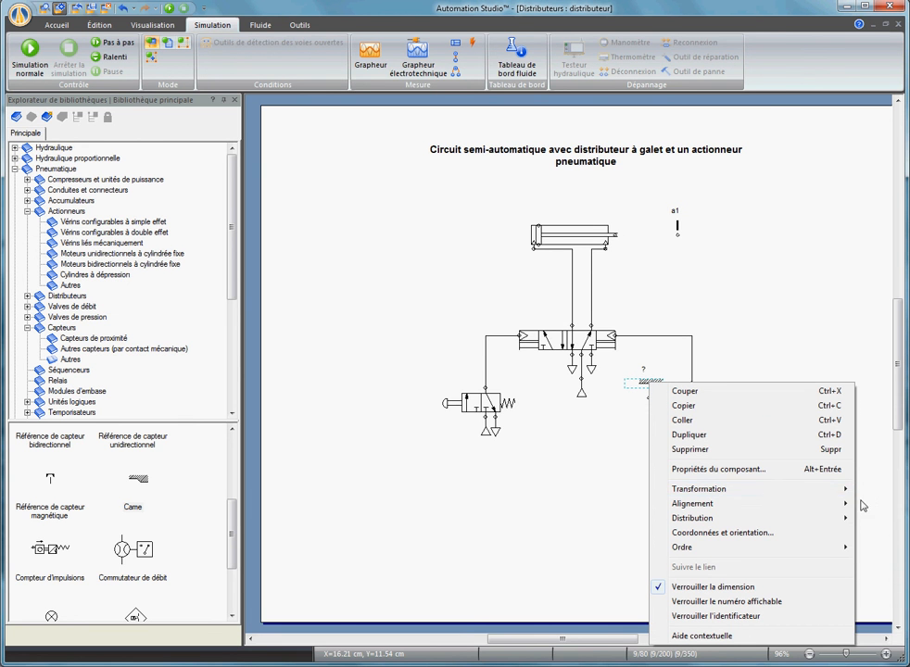
{"action": "mouse_move", "coordinate": [843, 495]}
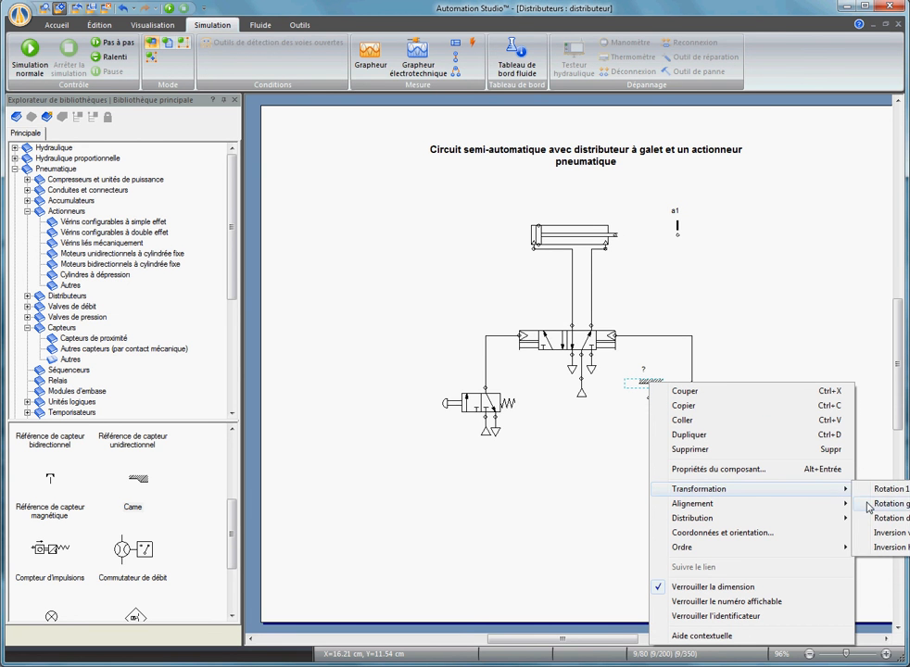
{"action": "left_click", "coordinate": [870, 504]}
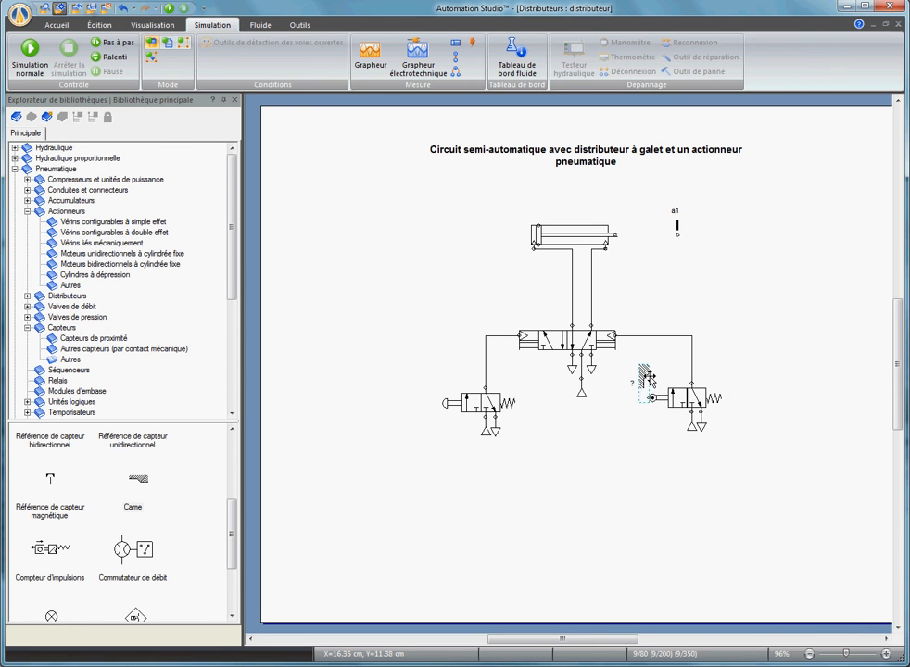
{"action": "mouse_move", "coordinate": [646, 375]}
{"action": "left_mouse_down"}
{"action": "mouse_move", "coordinate": [651, 393]}
{"action": "mouse_move", "coordinate": [650, 383]}
{"action": "left_mouse_up"}
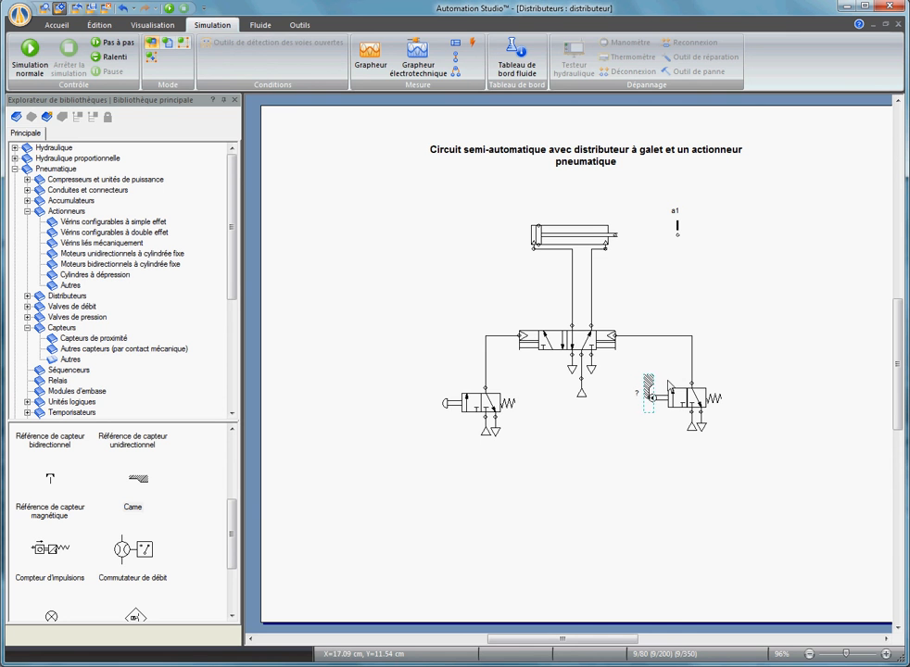
{"action": "left_click", "coordinate": [664, 374]}
Step: Associate the cam's input signal ReceiverB with the sensor's output variable a1 and close the cam's properties
{"action": "left_click", "coordinate": [651, 387]}
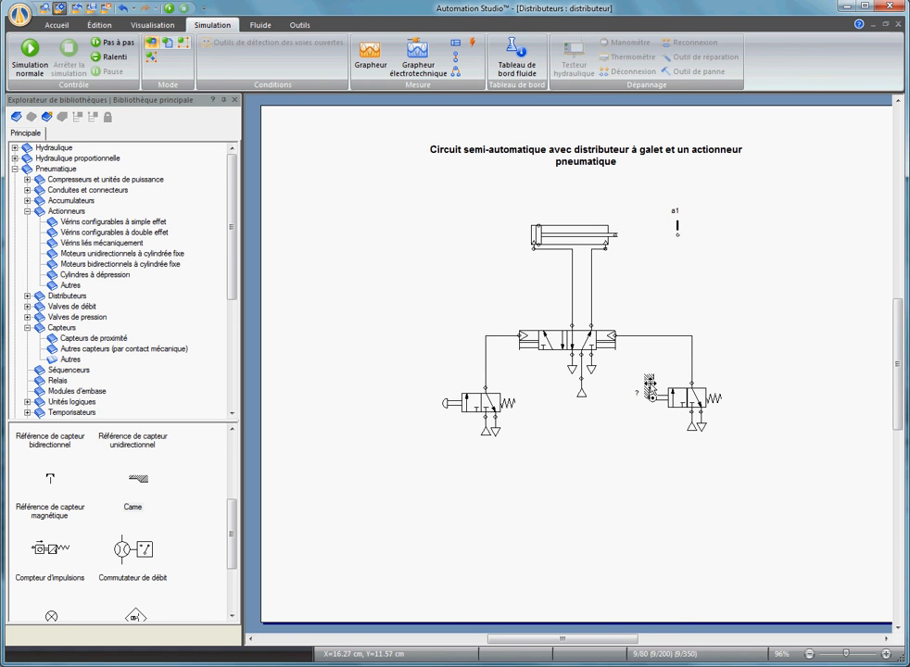
{"action": "double_click", "coordinate": [651, 387]}
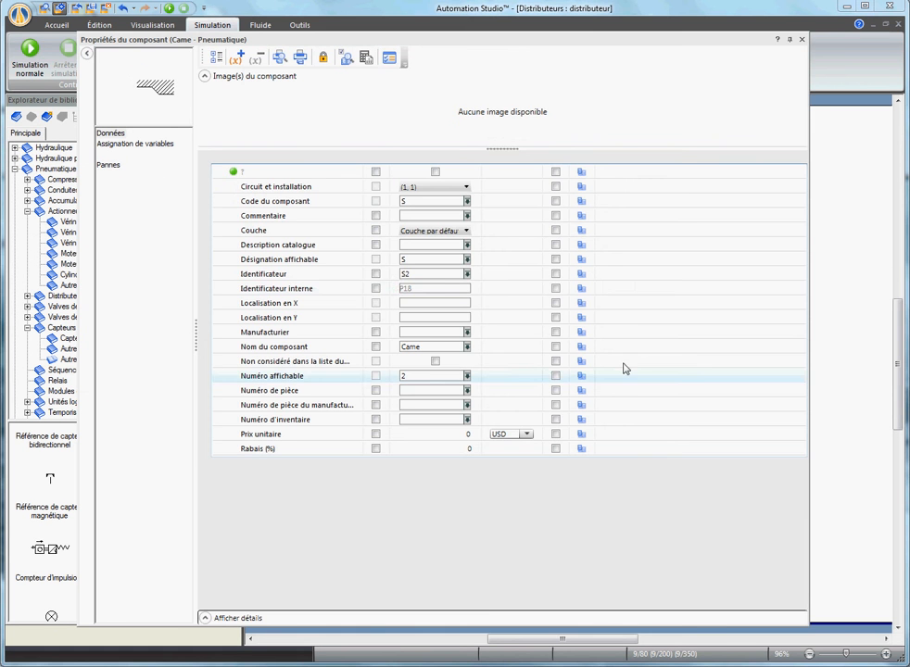
{"action": "left_click", "coordinate": [151, 148]}
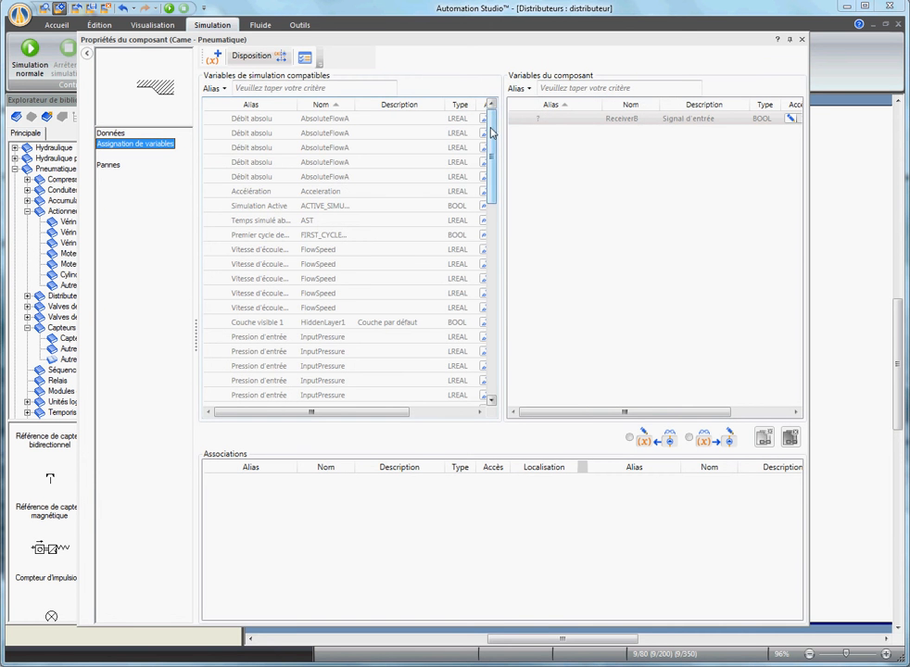
{"action": "left_click_drag", "start_coordinate": [494, 155], "coordinate": [508, 332]}
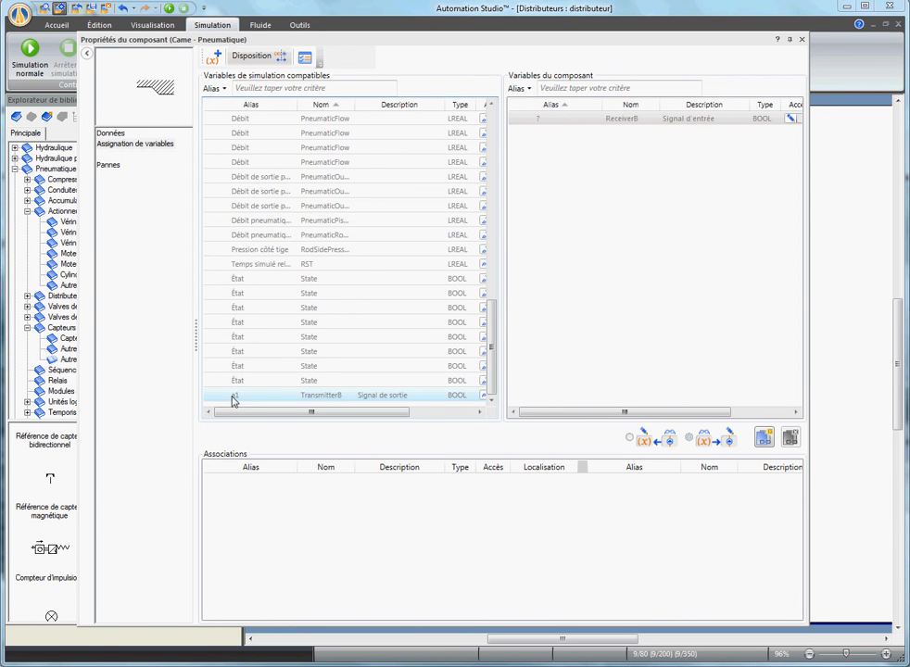
{"action": "left_click", "coordinate": [369, 398]}
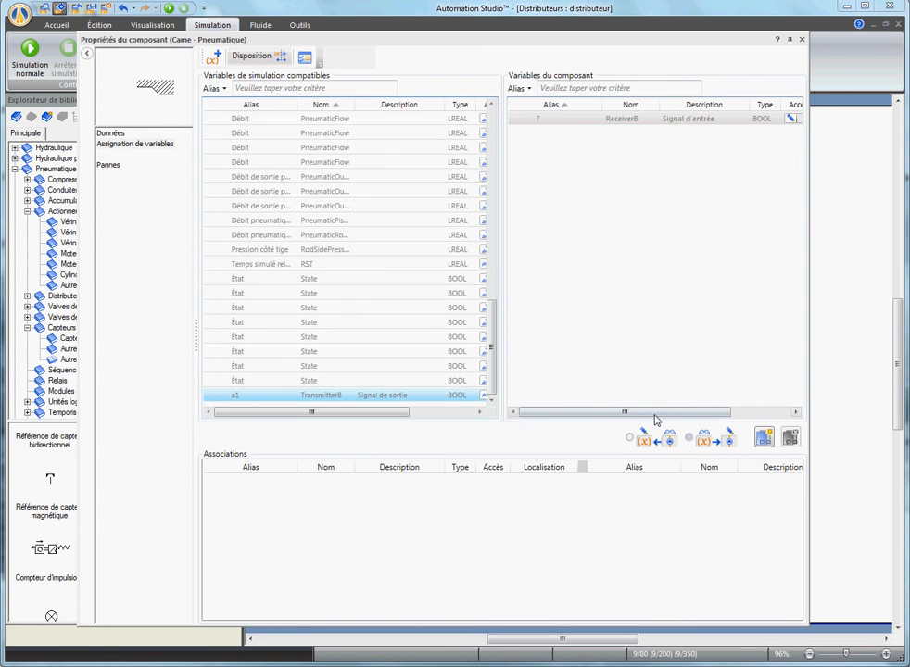
{"action": "left_click", "coordinate": [763, 441]}
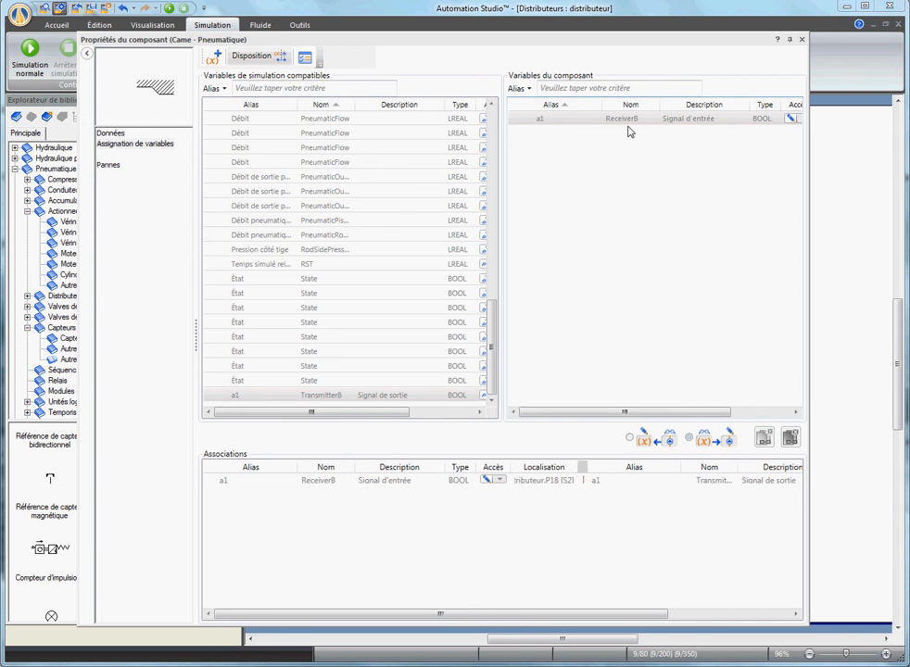
{"action": "left_click", "coordinate": [803, 40]}
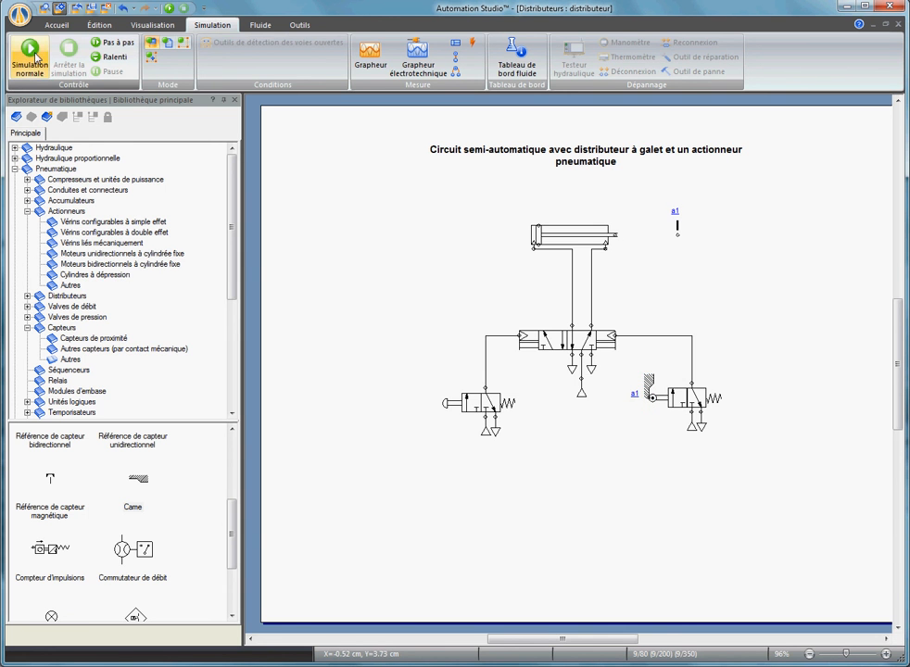
Step: Start the normal simulation, switch it to slow motion and actuate the left 3/2 valve's push button
{"action": "left_click", "coordinate": [34, 56]}
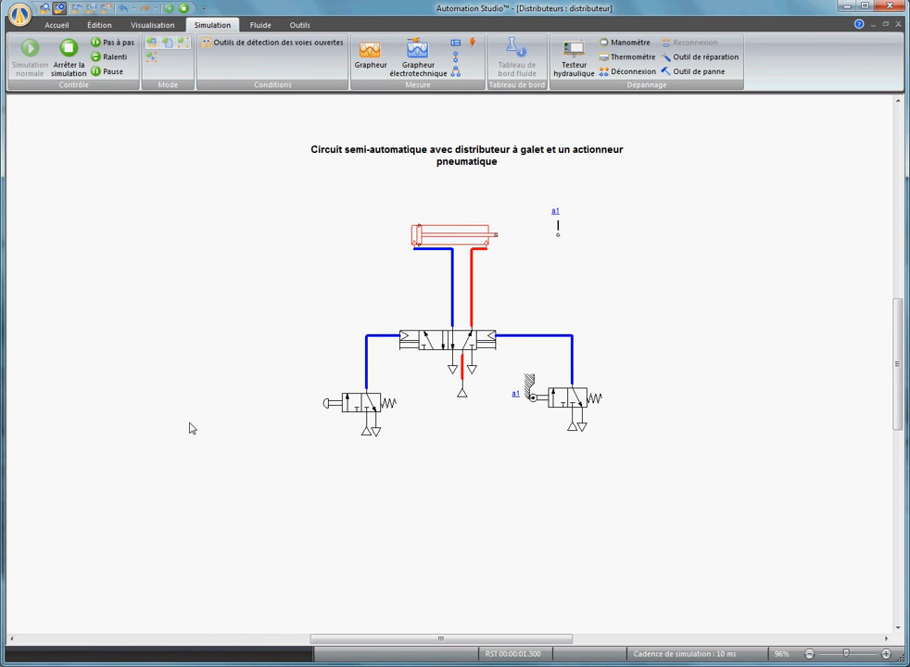
{"action": "left_click", "coordinate": [330, 409]}
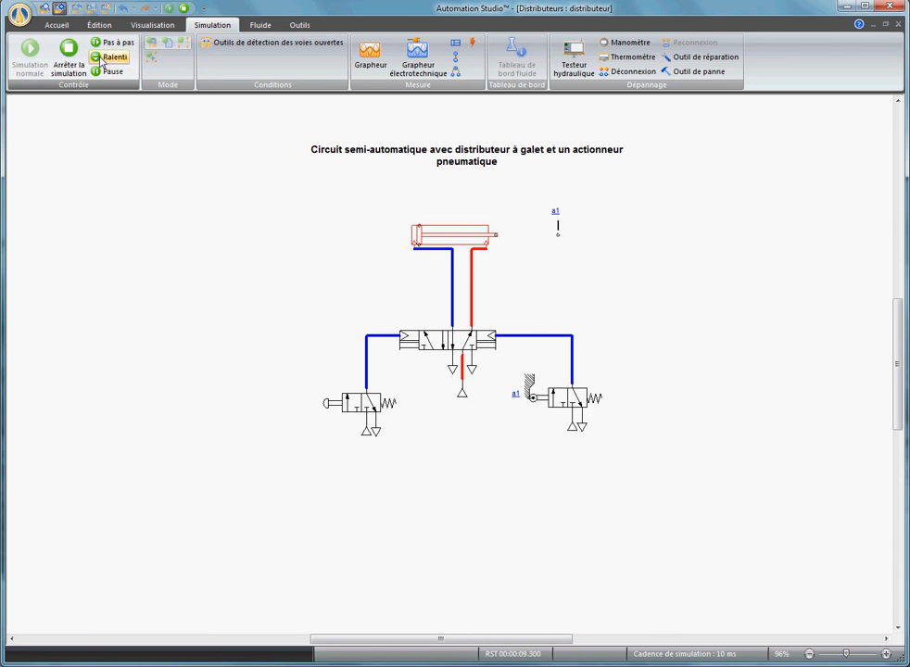
{"action": "left_click", "coordinate": [100, 61]}
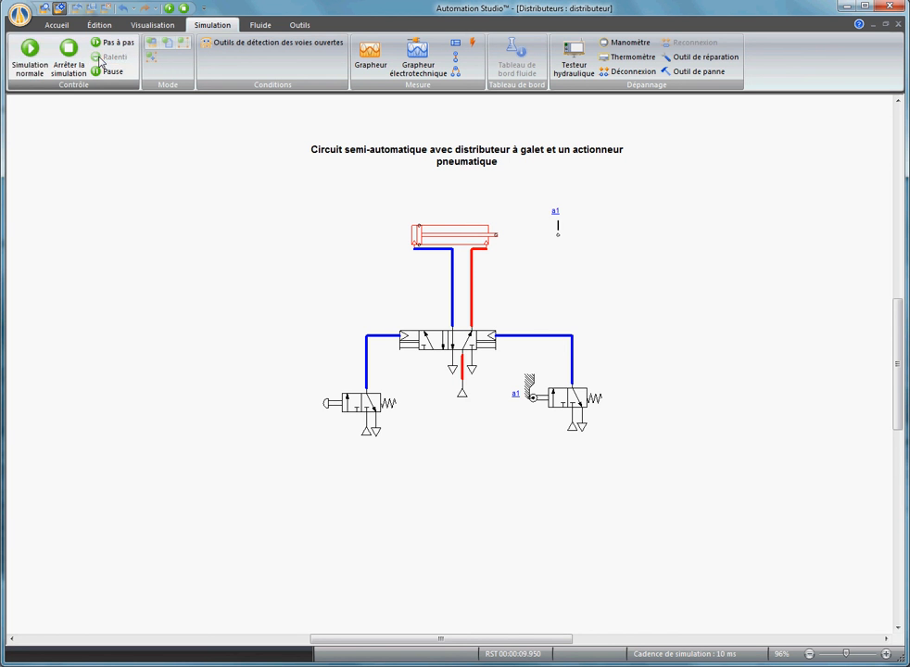
{"action": "left_click", "coordinate": [331, 406]}
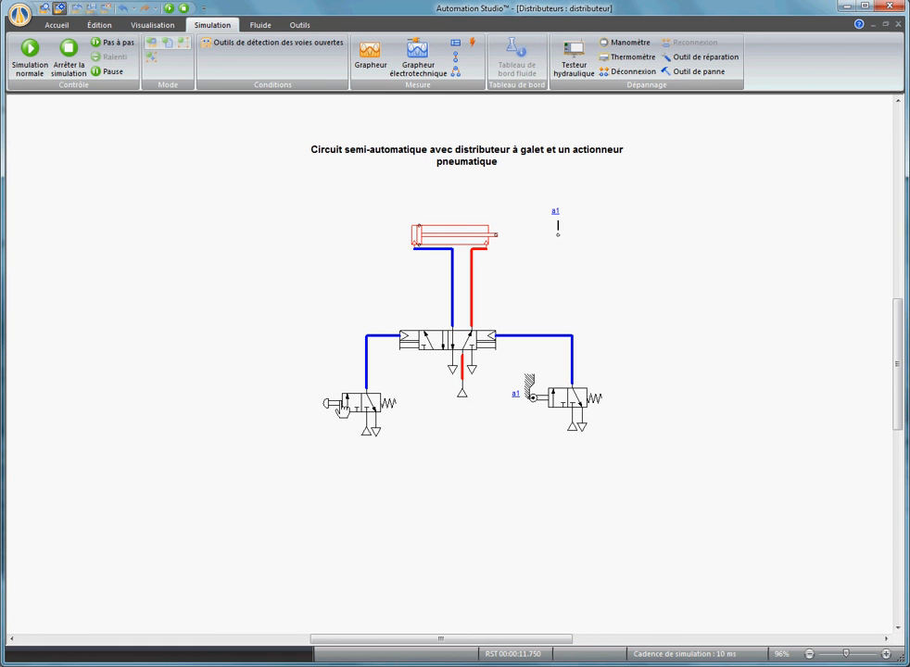
{"action": "left_click", "coordinate": [337, 405]}
{"action": "left_click", "coordinate": [329, 414]}
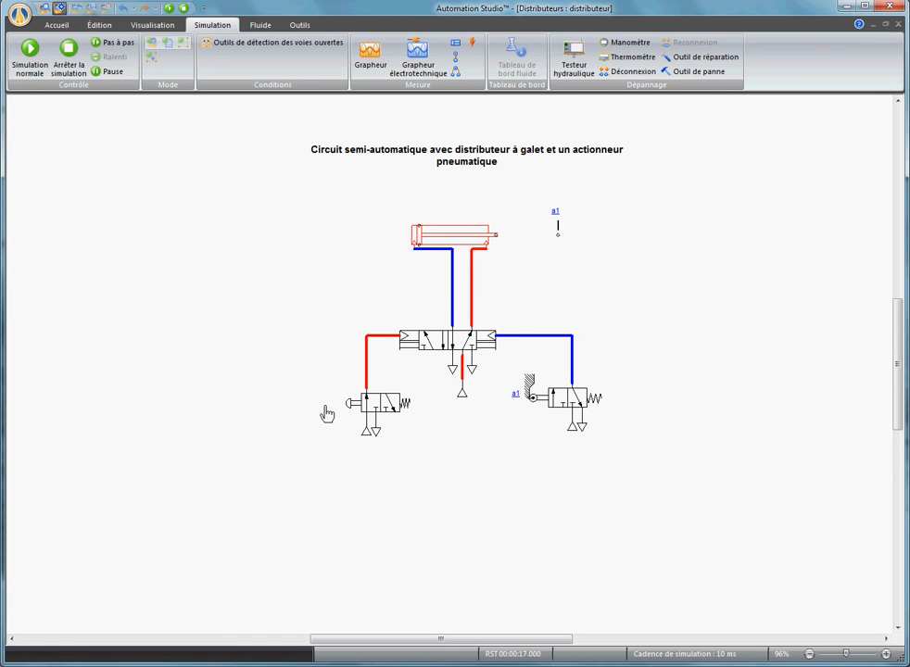